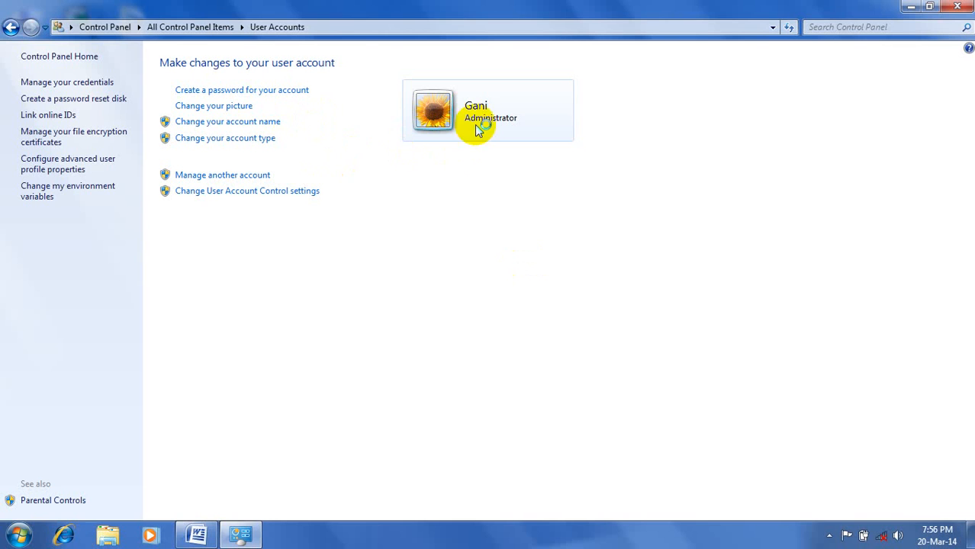
# View the page for creating an account password and return to the user account options without setting one
pyautogui.click(256, 93)
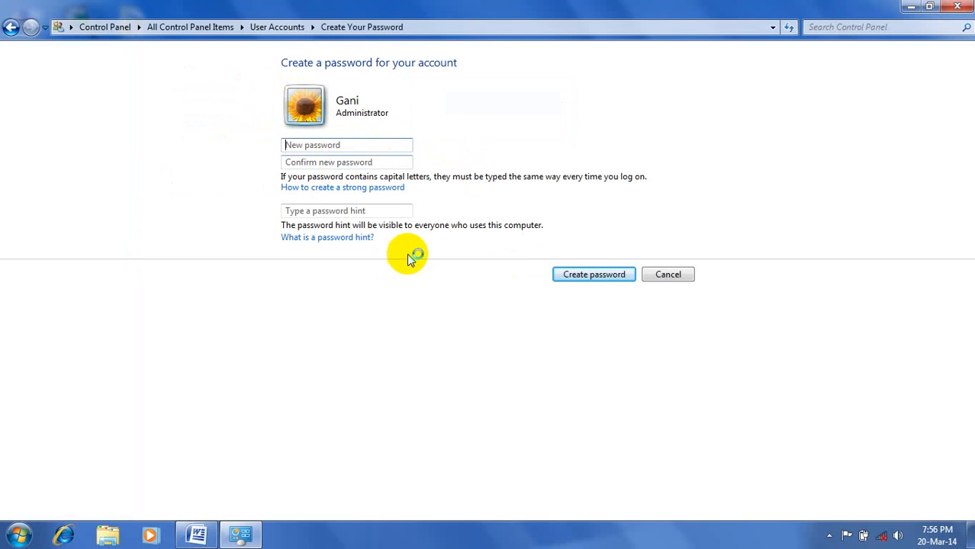
pyautogui.click(593, 280)
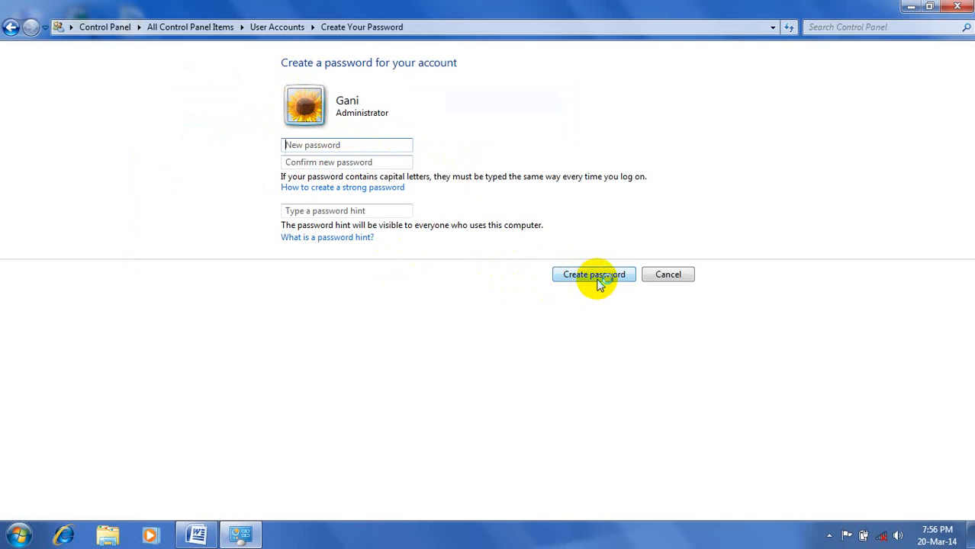
pyautogui.click(9, 29)
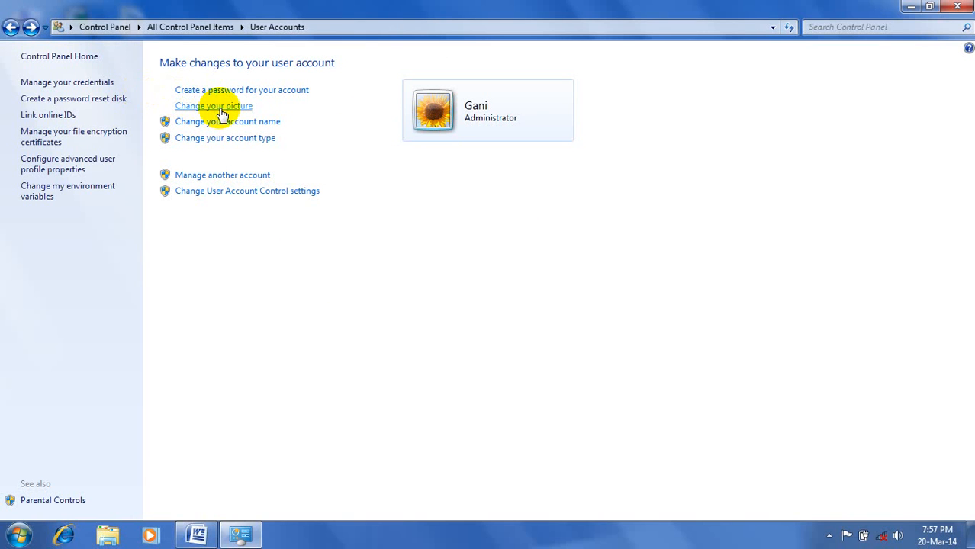
# Change the account picture to the soccer ball
pyautogui.click(433, 100)
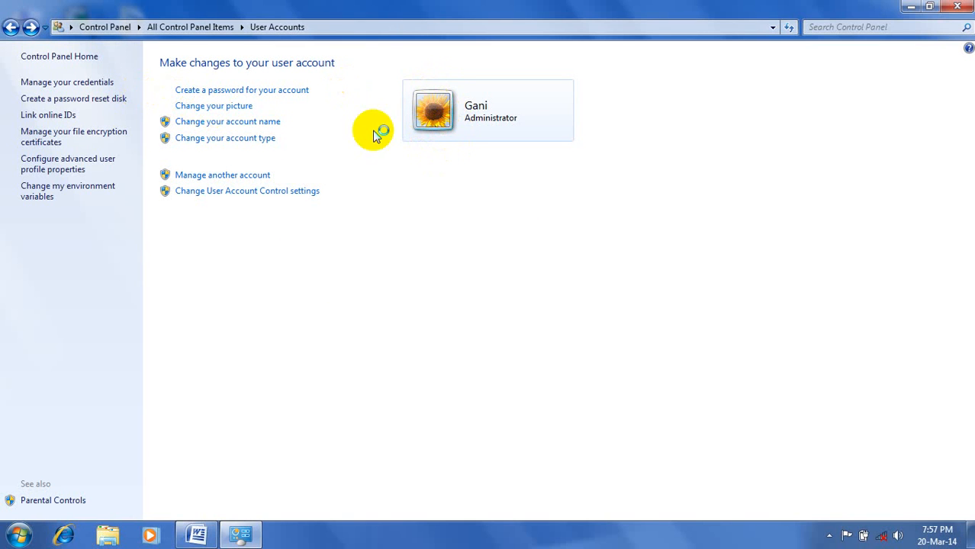
pyautogui.click(214, 106)
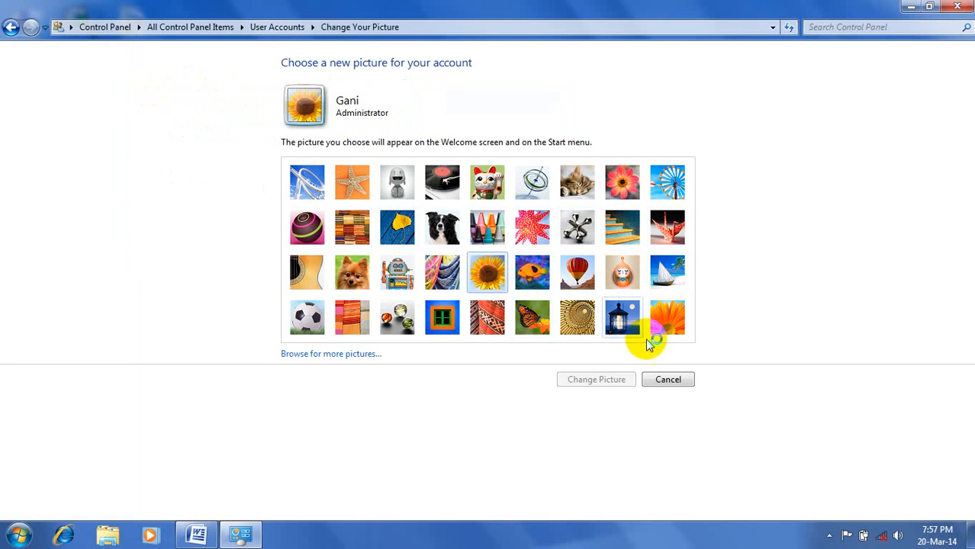
pyautogui.click(309, 317)
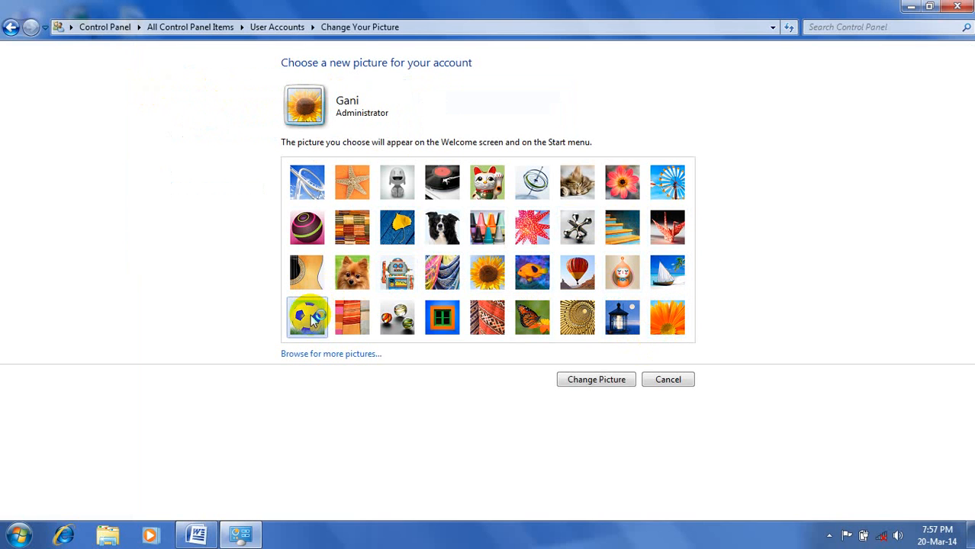
pyautogui.click(599, 381)
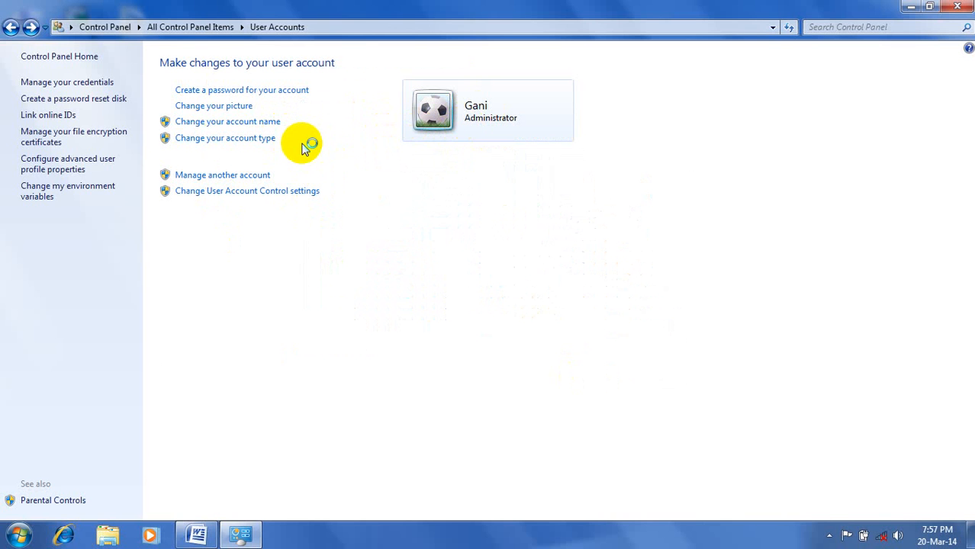
# Look at the option to browse for more account pictures, cancel it and return to the account options
pyautogui.click(232, 107)
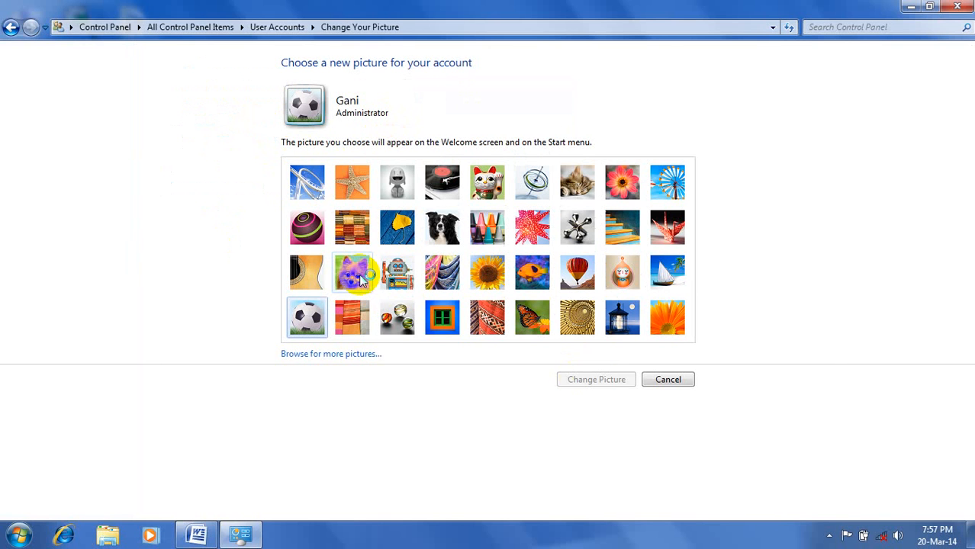
pyautogui.click(347, 359)
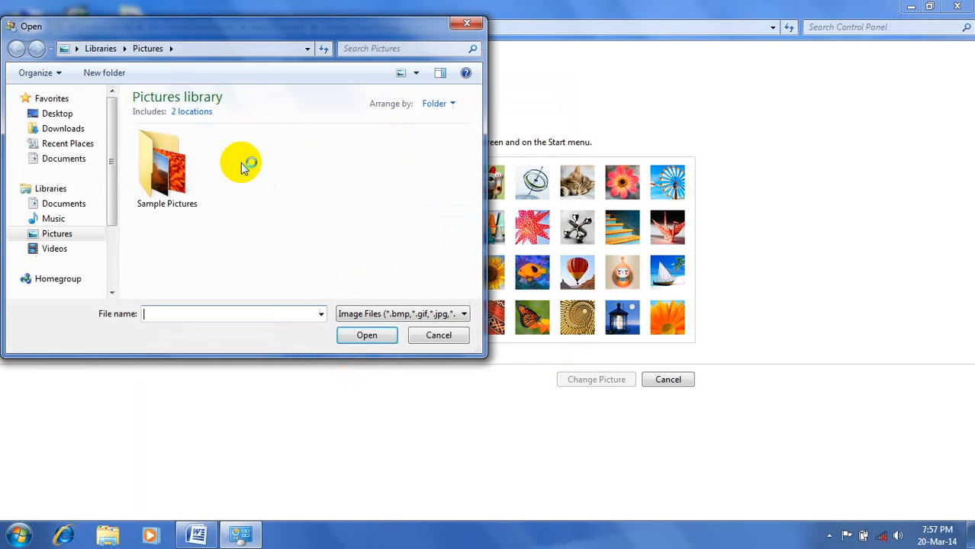
pyautogui.click(437, 336)
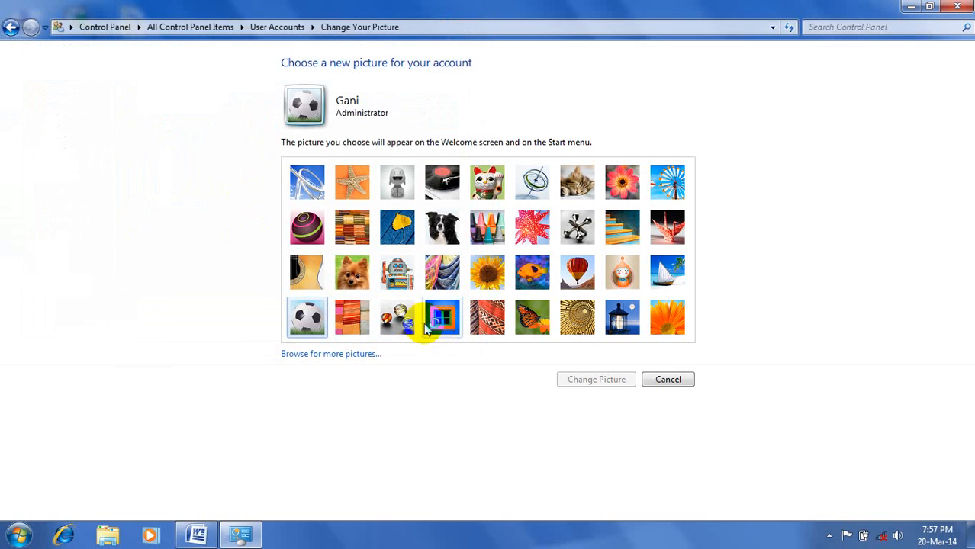
pyautogui.click(10, 29)
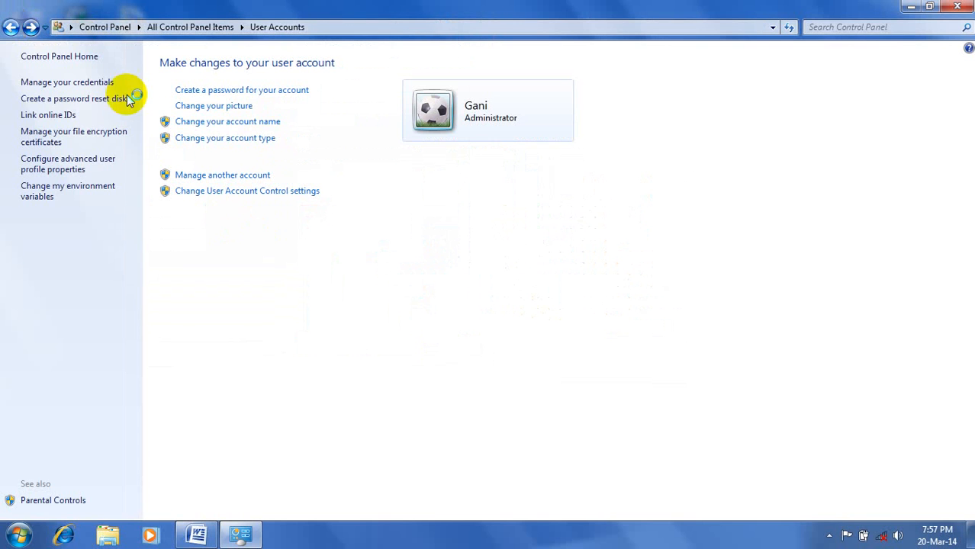
# Rename the administrator account to "aa"
pyautogui.click(207, 127)
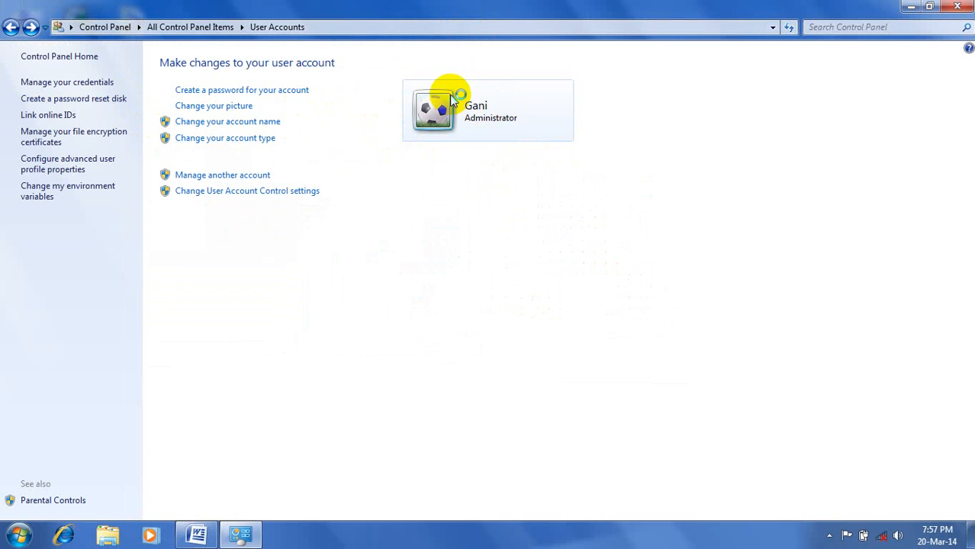
pyautogui.click(239, 122)
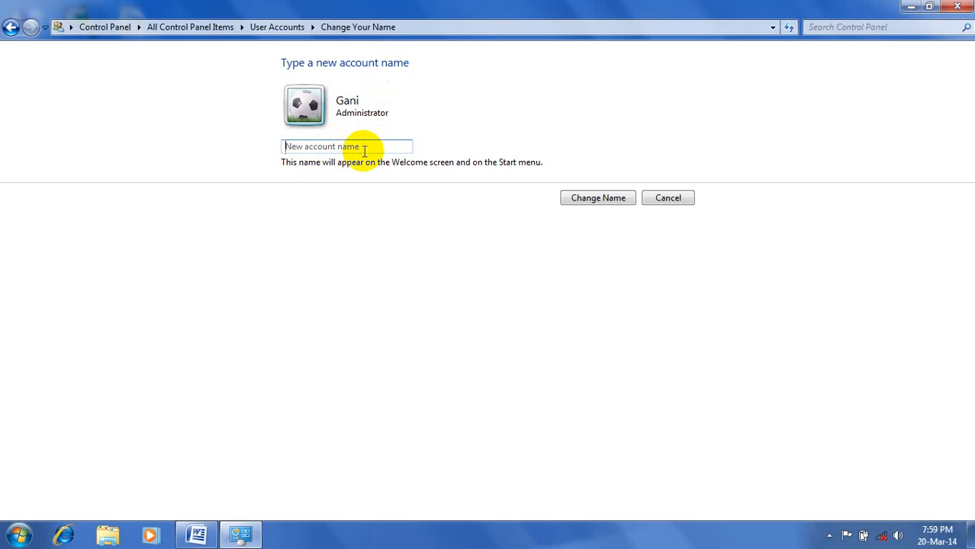
pyautogui.write('aa')
pyautogui.click(584, 198)
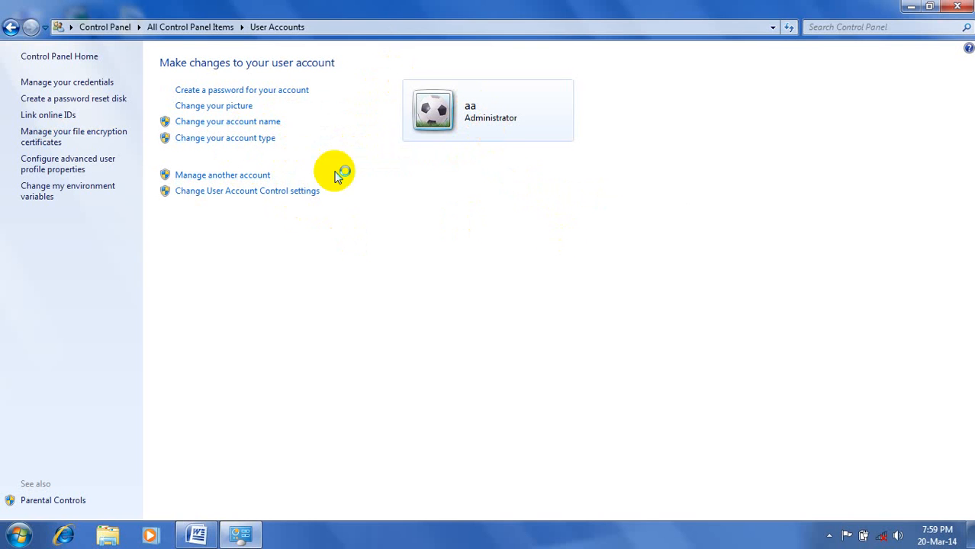
# Review the account type choices for the aa account and cancel without changing the type
pyautogui.click(212, 138)
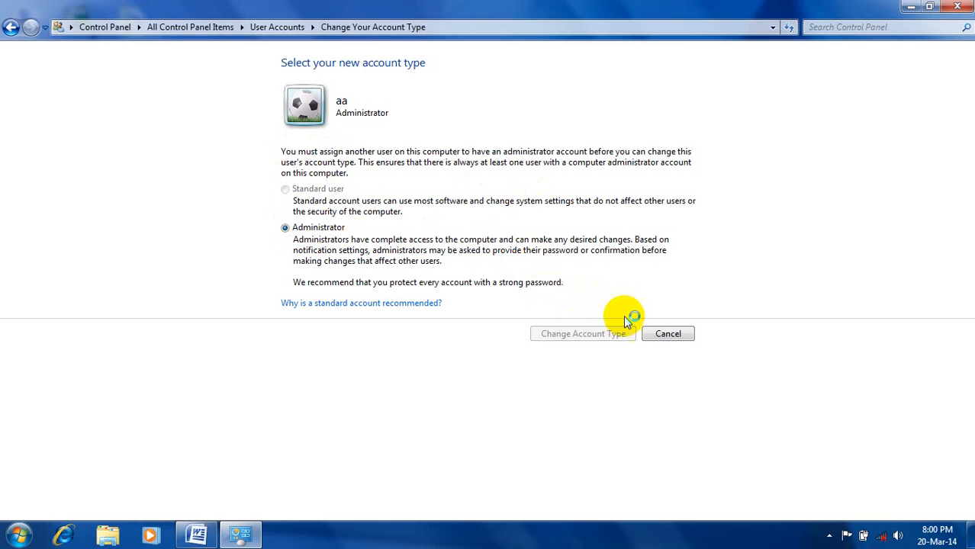
pyautogui.click(675, 341)
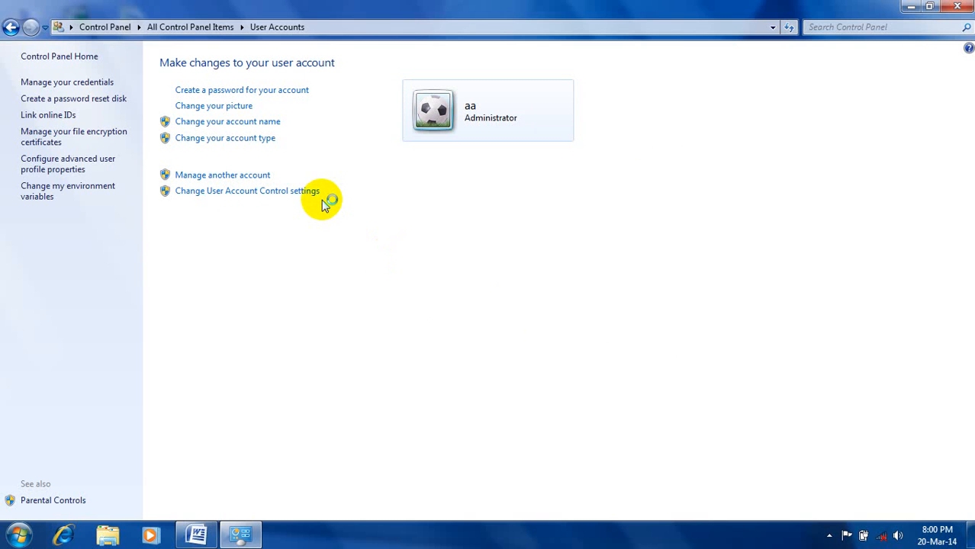
# Create a new account named "yyyttt" with the Standard user type
pyautogui.click(229, 176)
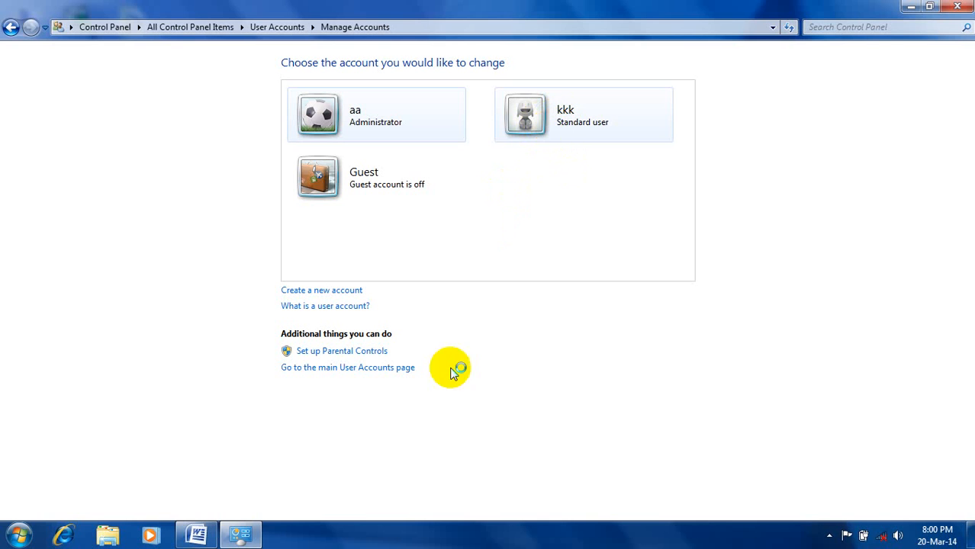
pyautogui.click(325, 295)
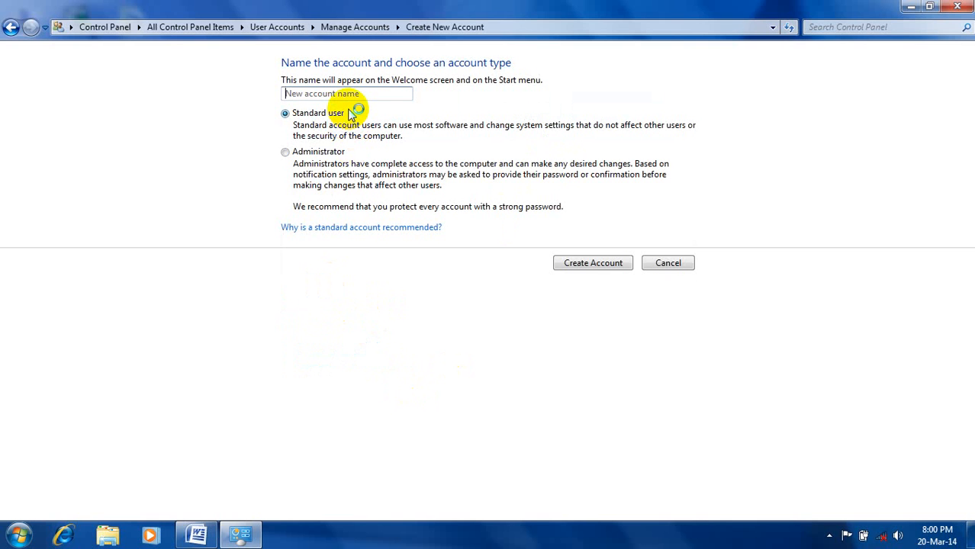
pyautogui.click(286, 152)
pyautogui.click(286, 115)
pyautogui.click(287, 154)
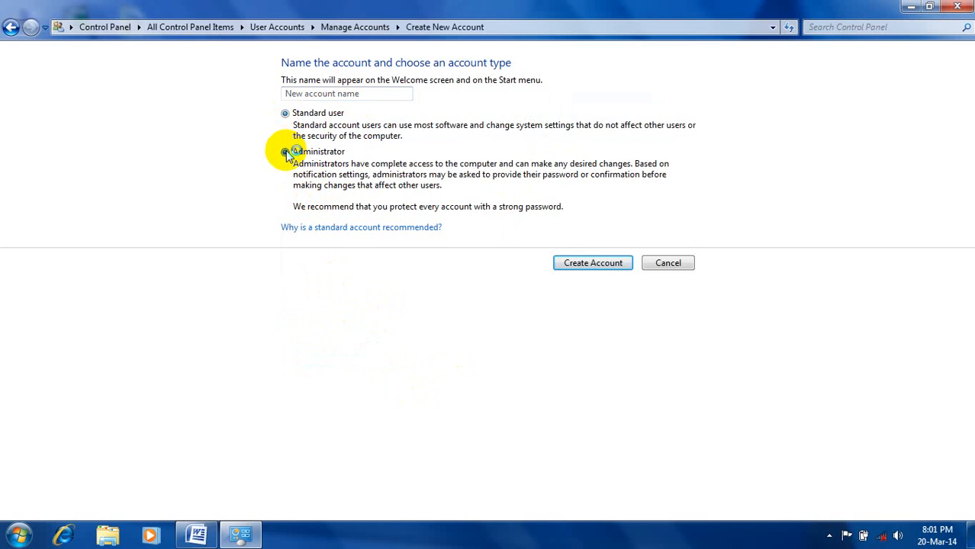
pyautogui.click(286, 114)
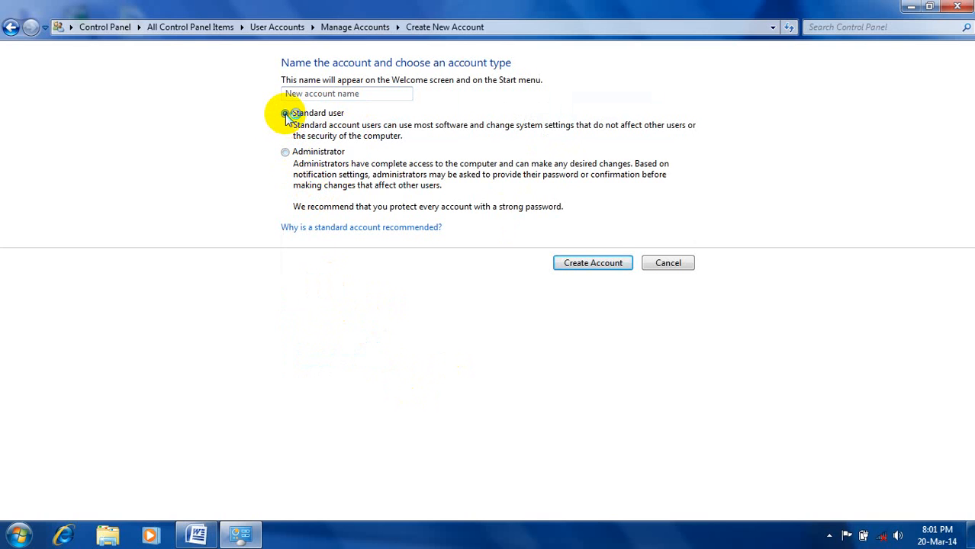
pyautogui.click(310, 94)
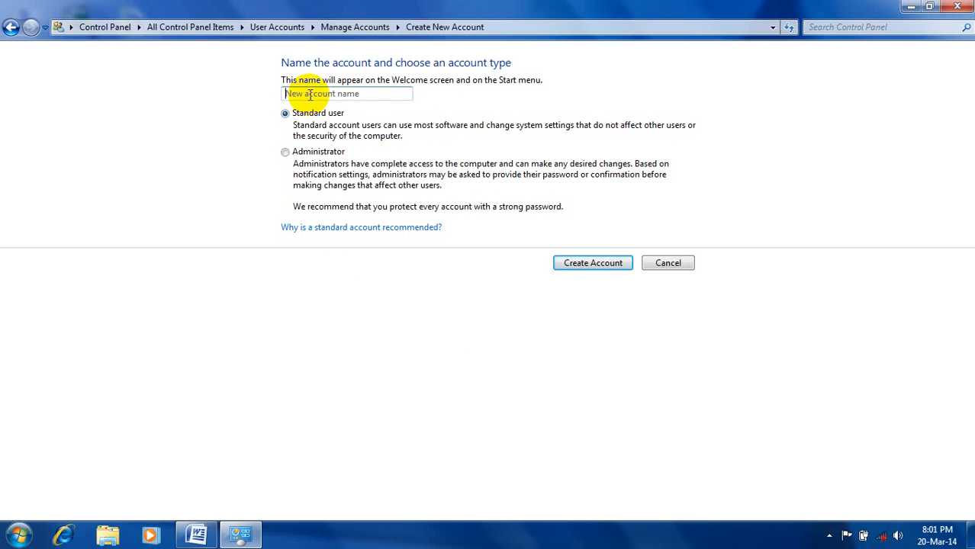
pyautogui.write('yyyttt')
pyautogui.click(598, 269)
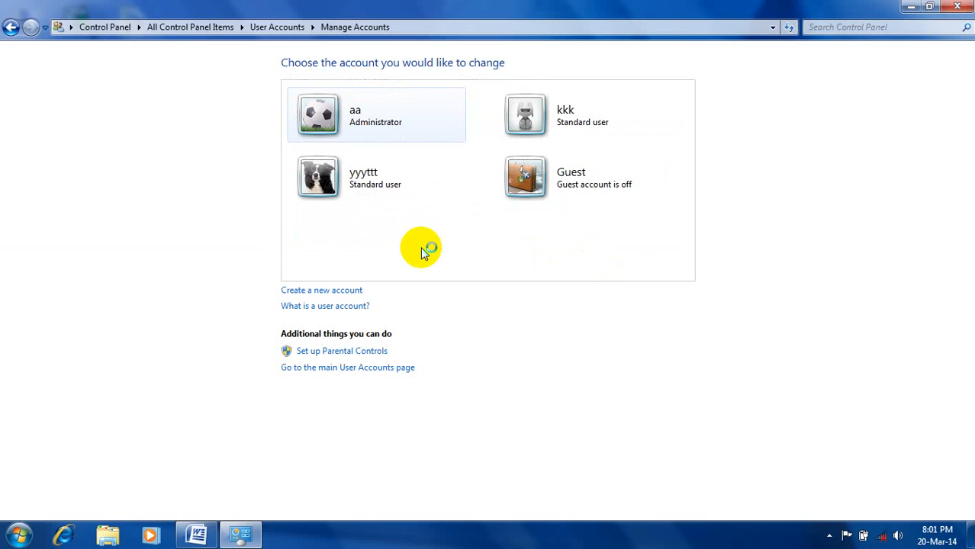
# Review the change options of the yyyttt account and return to the list of accounts
pyautogui.click(318, 180)
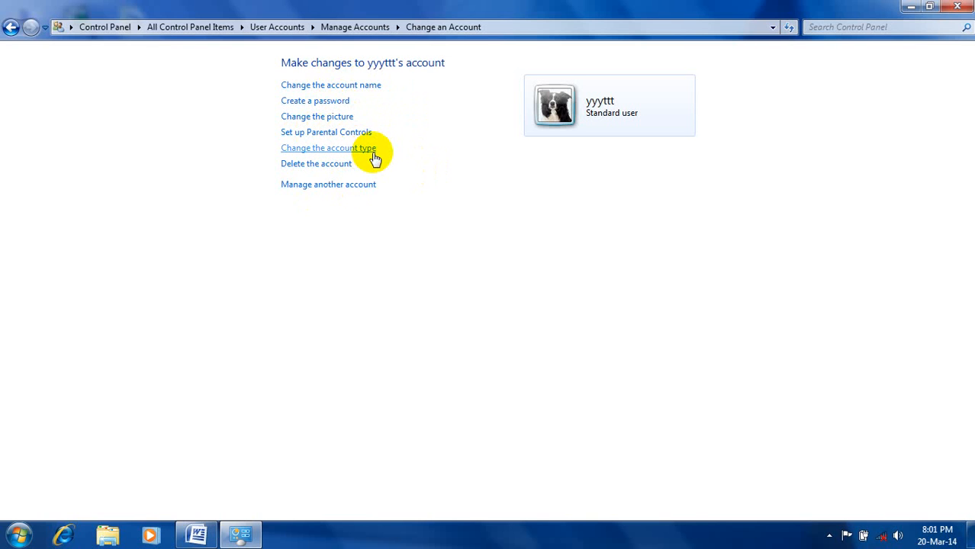
pyautogui.click(323, 186)
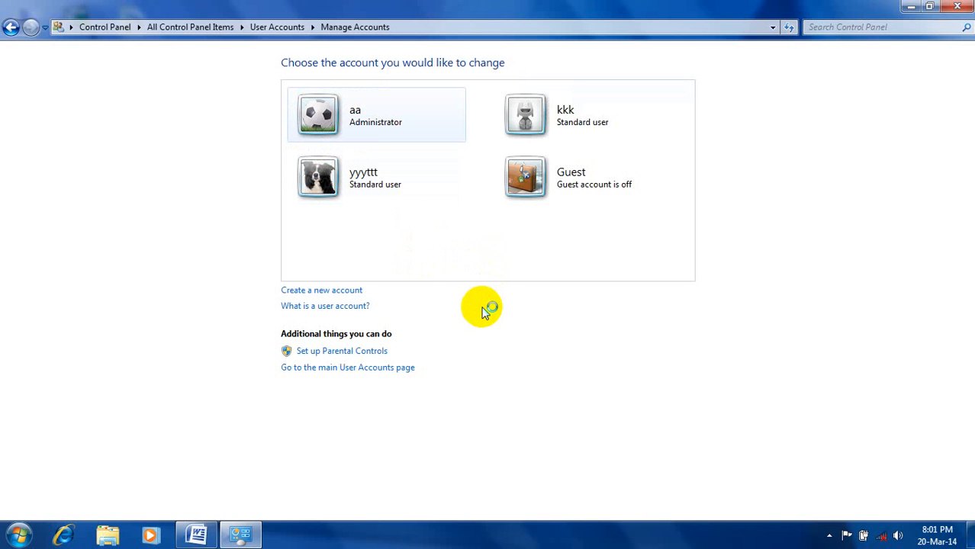
# Minimize the Manage Accounts window and refresh the desktop
pyautogui.click(912, 10)
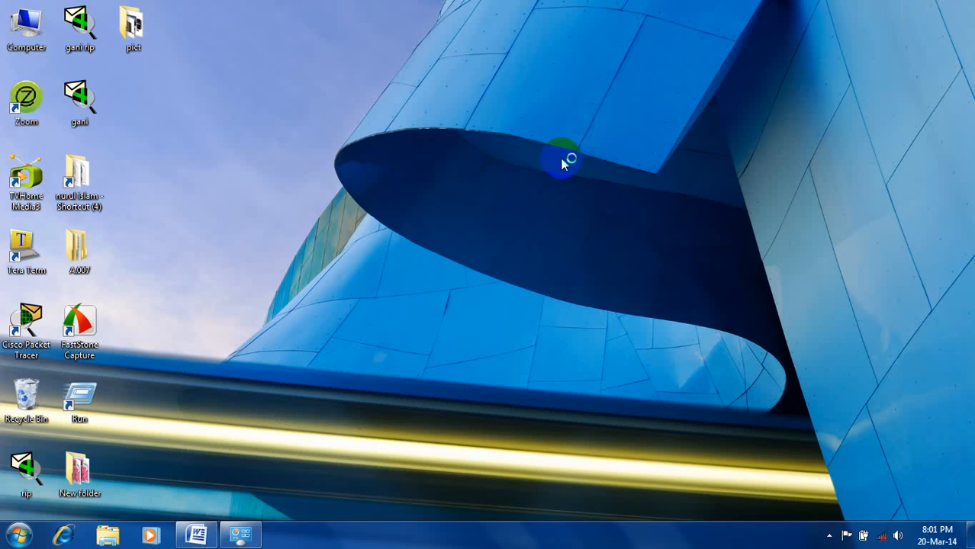
pyautogui.rightClick(562, 158)
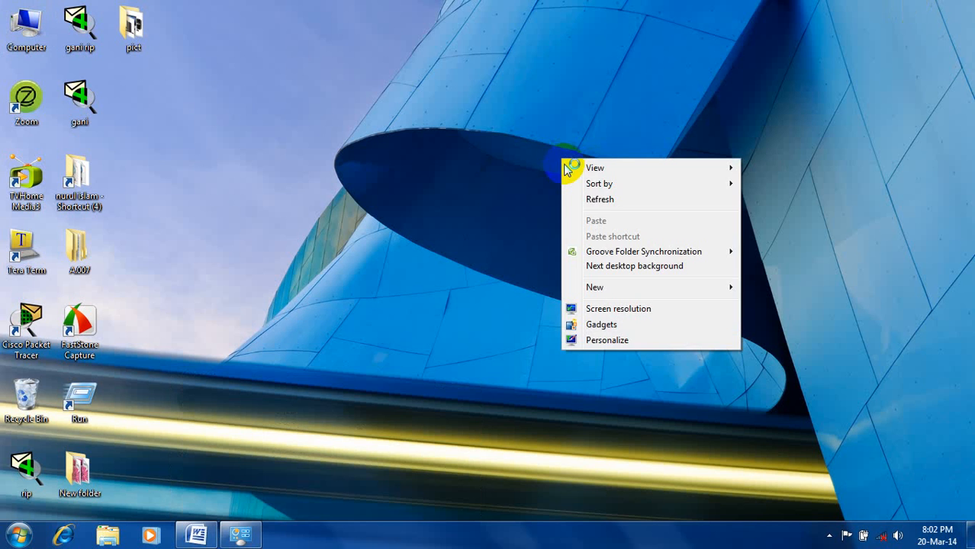
pyautogui.click(592, 200)
pyautogui.rightClick(404, 223)
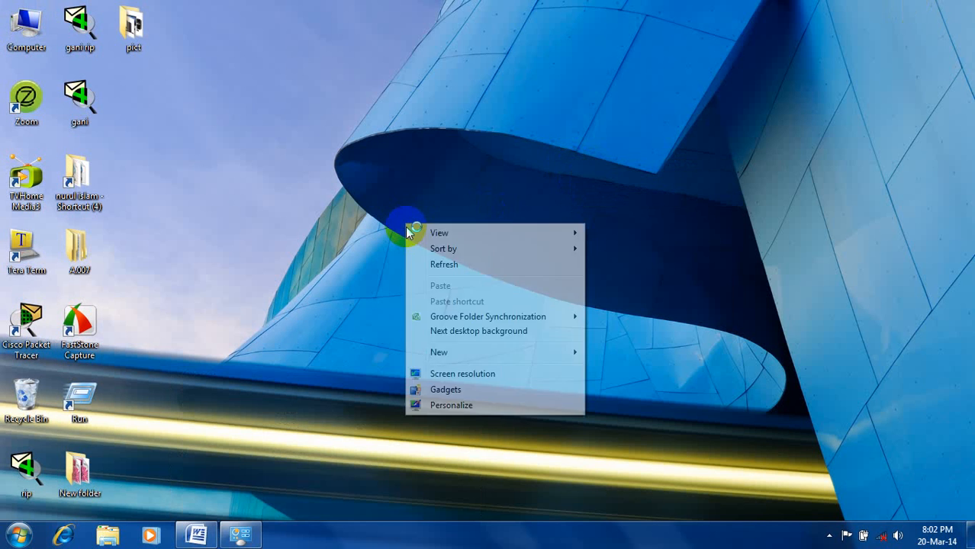
pyautogui.click(434, 264)
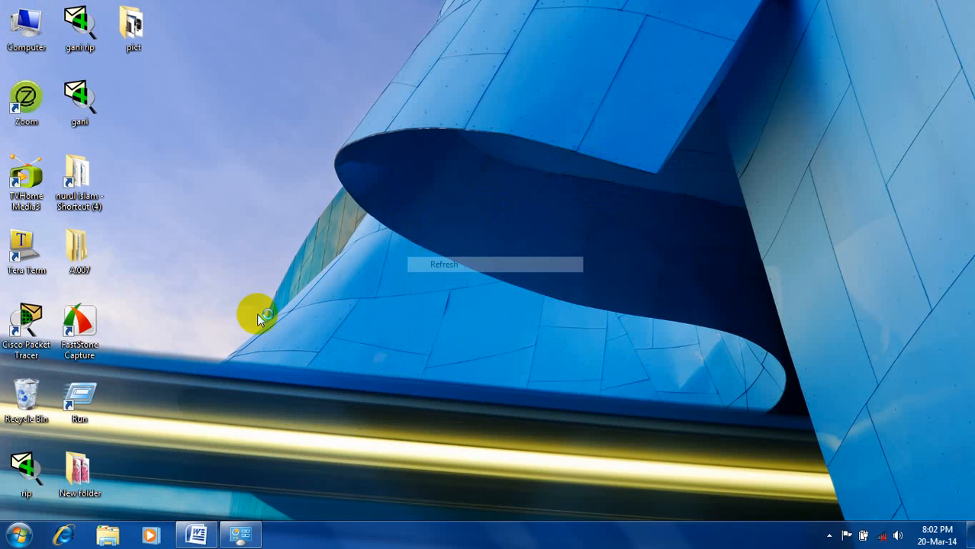
# Try to open the management console for Computer from its desktop icon
pyautogui.rightClick(39, 30)
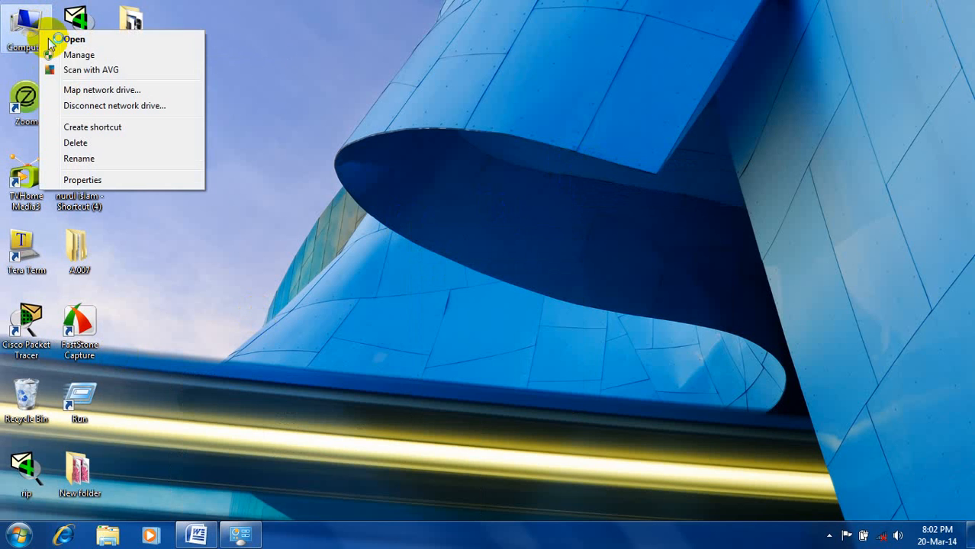
pyautogui.click(77, 55)
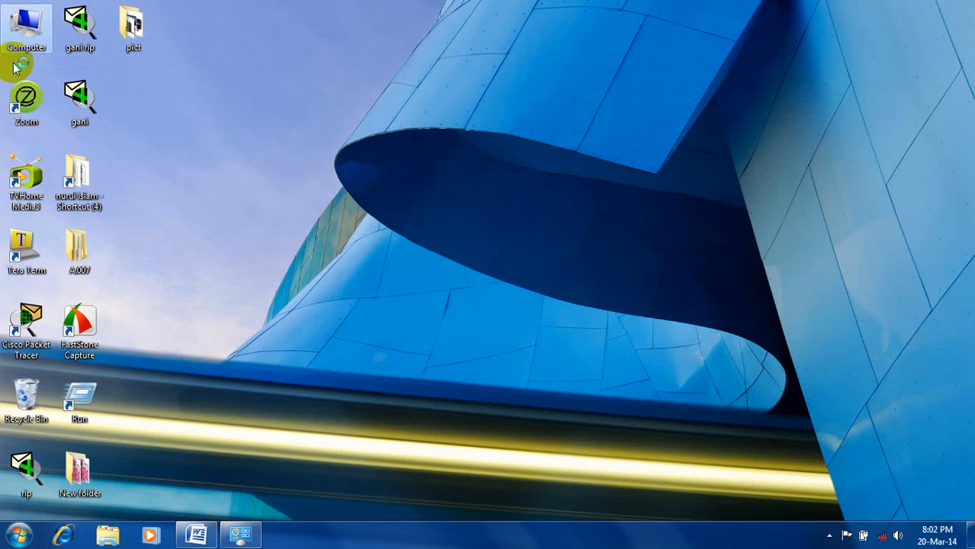
pyautogui.click(193, 222)
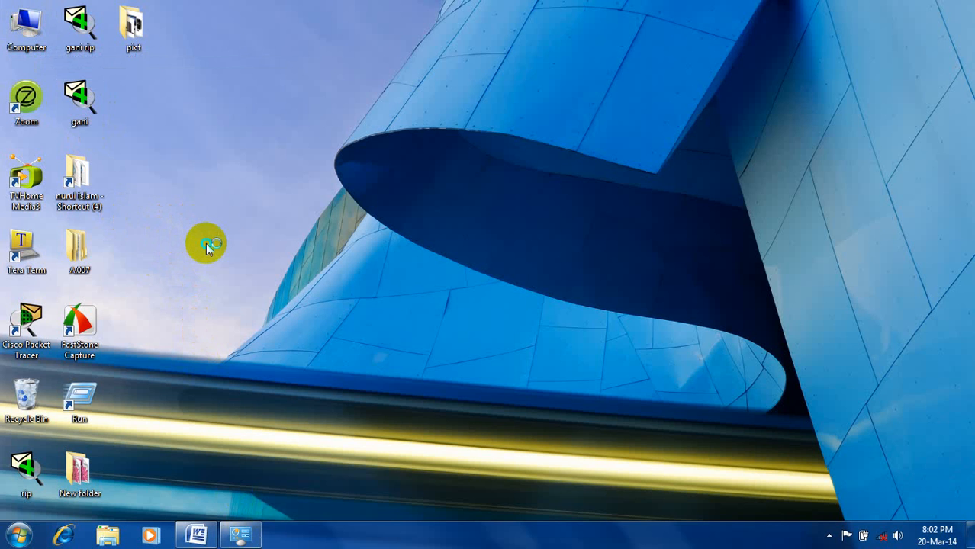
pyautogui.rightClick(206, 243)
pyautogui.click(236, 282)
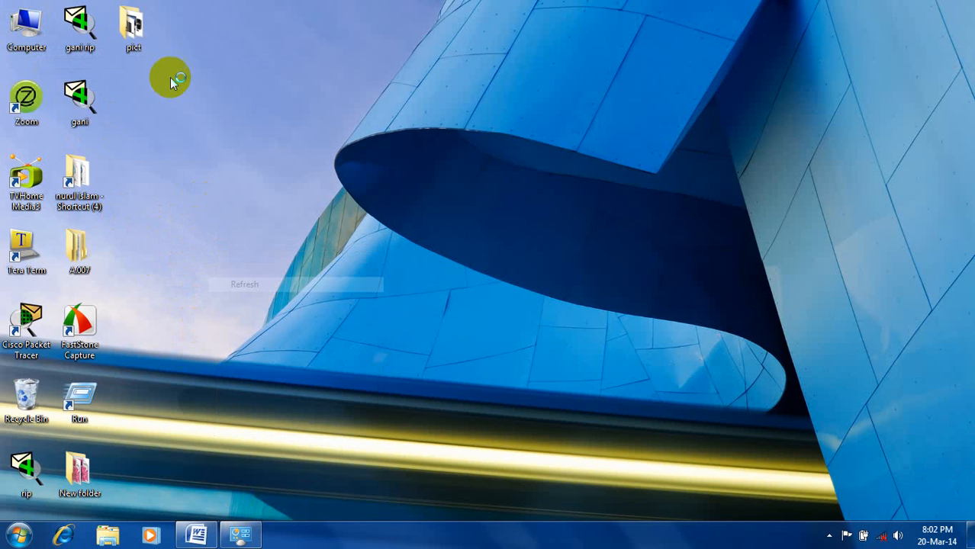
pyautogui.rightClick(199, 125)
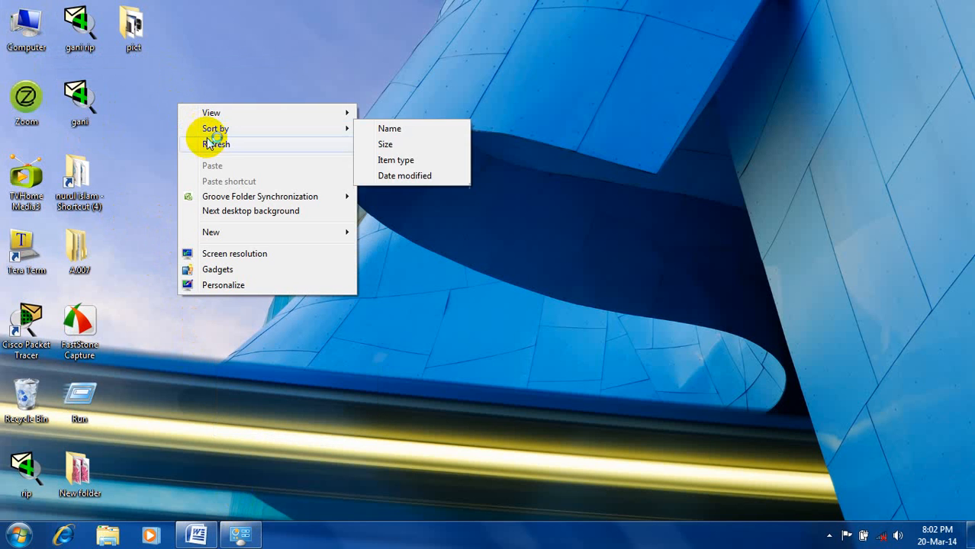
pyautogui.click(204, 145)
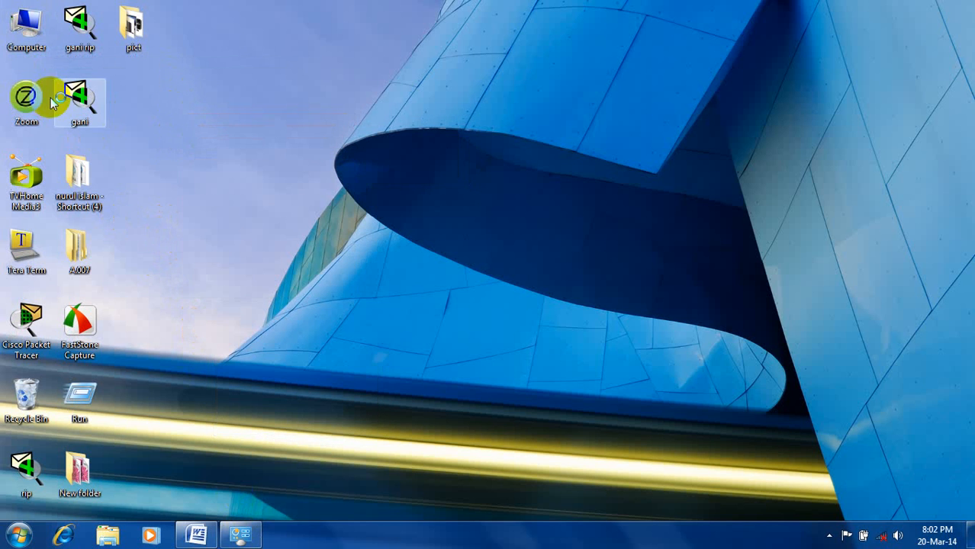
# Open the Computer Management console for this computer and expand Local Users and Groups
pyautogui.rightClick(23, 20)
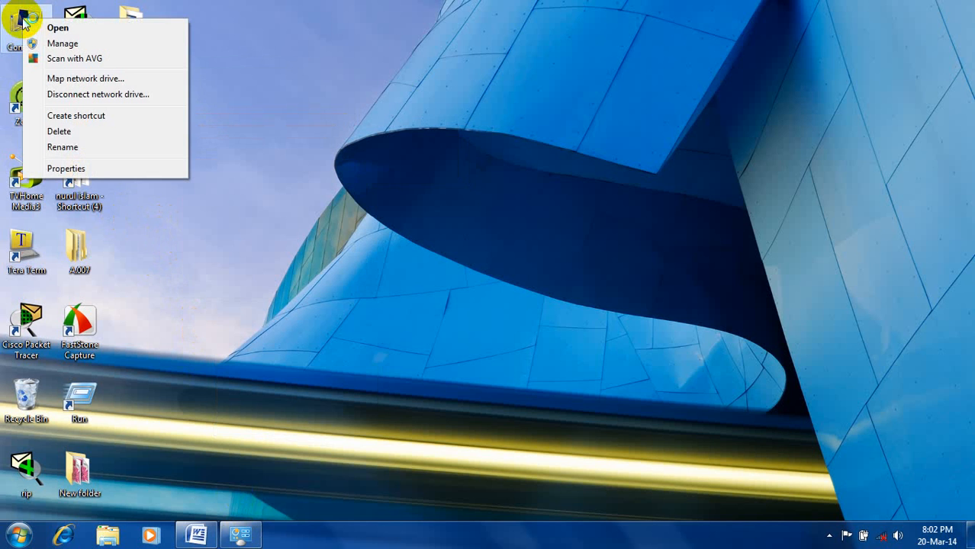
pyautogui.click(55, 44)
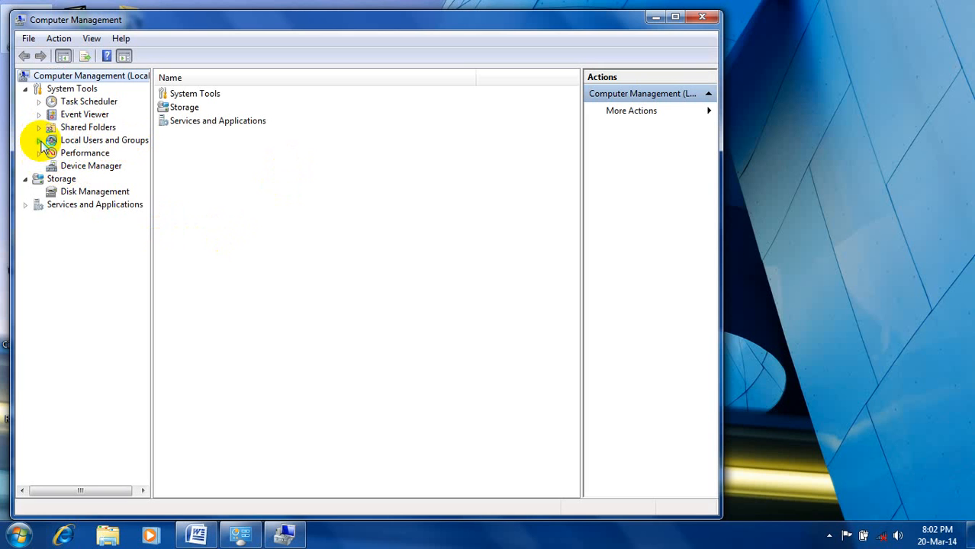
pyautogui.click(40, 141)
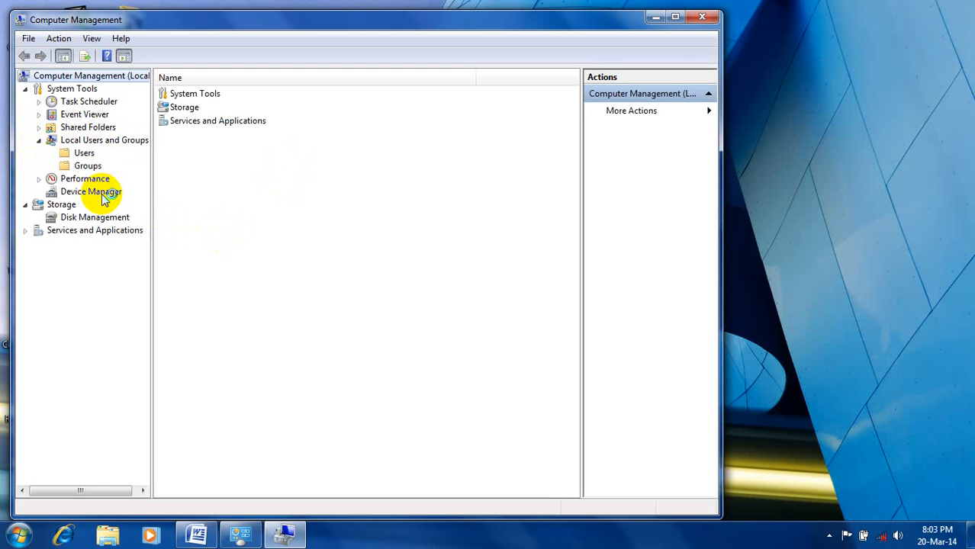
# Review the New User form for the Users folder and close it without creating an account
pyautogui.rightClick(88, 155)
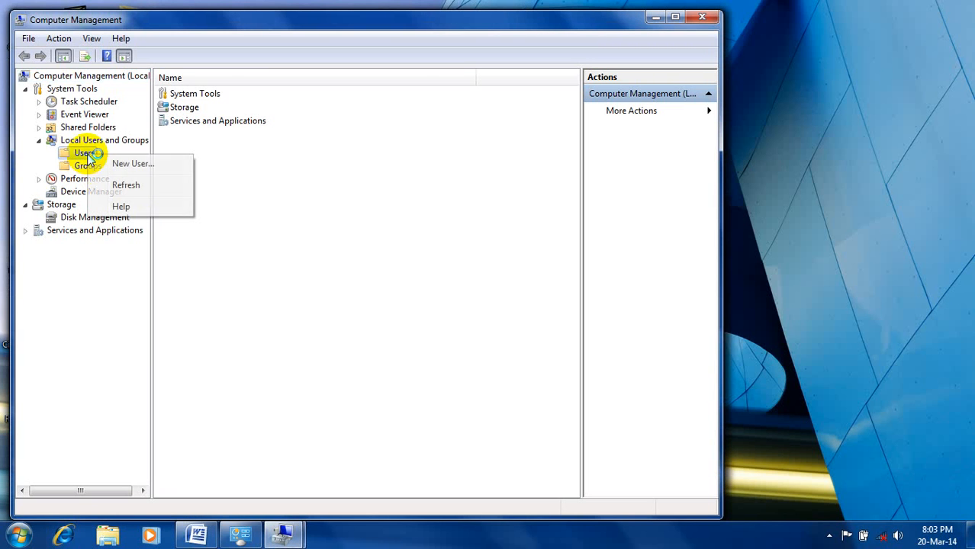
pyautogui.click(132, 165)
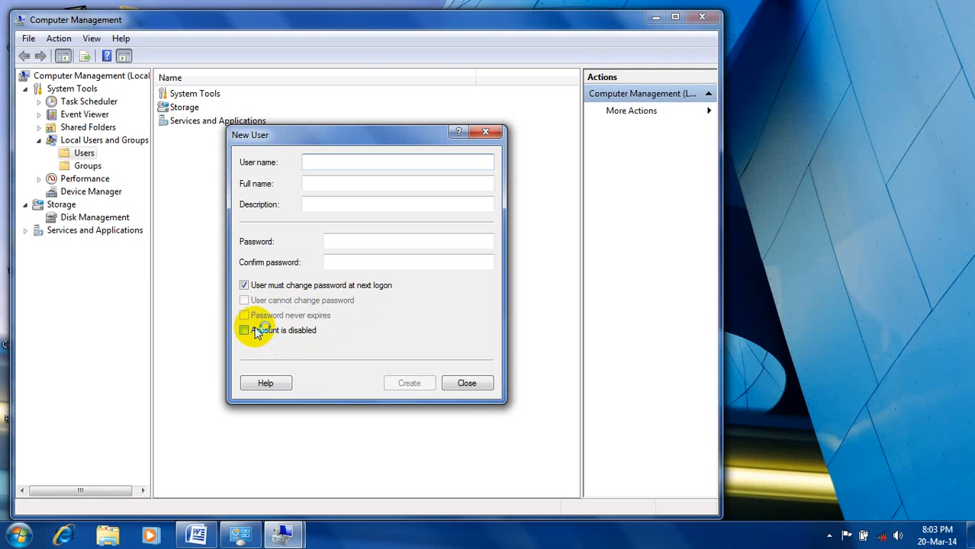
pyautogui.click(463, 383)
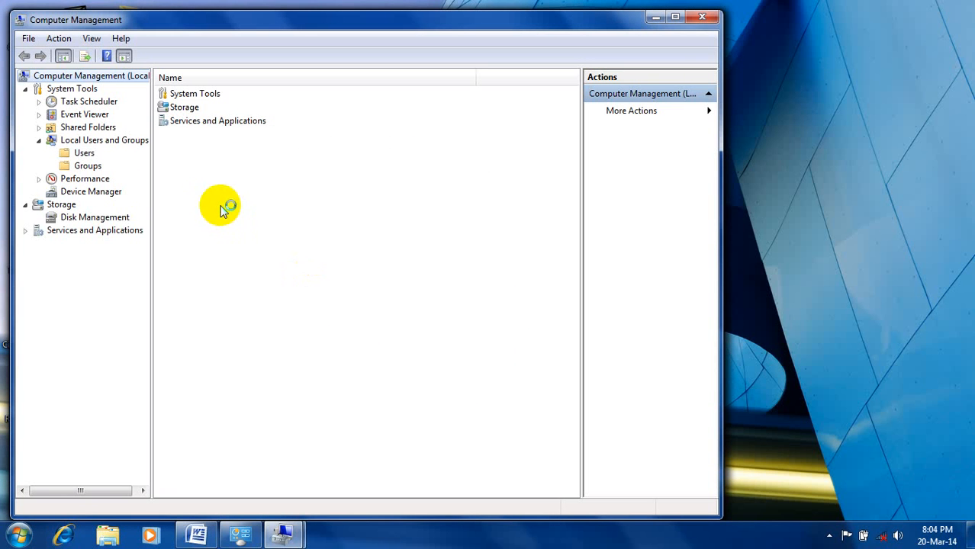
# List the local users and review the properties of the yyyttt account, leaving them without changes
pyautogui.click(85, 154)
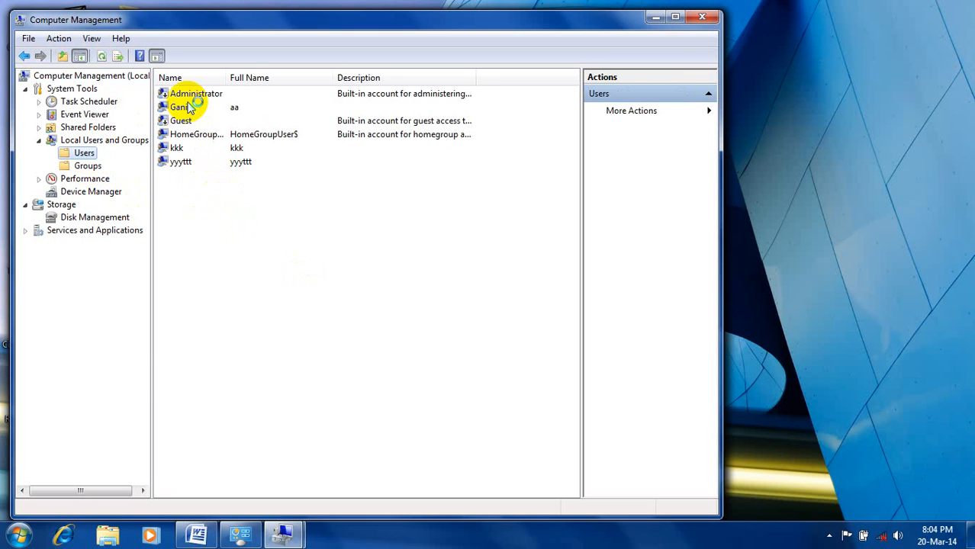
pyautogui.rightClick(186, 166)
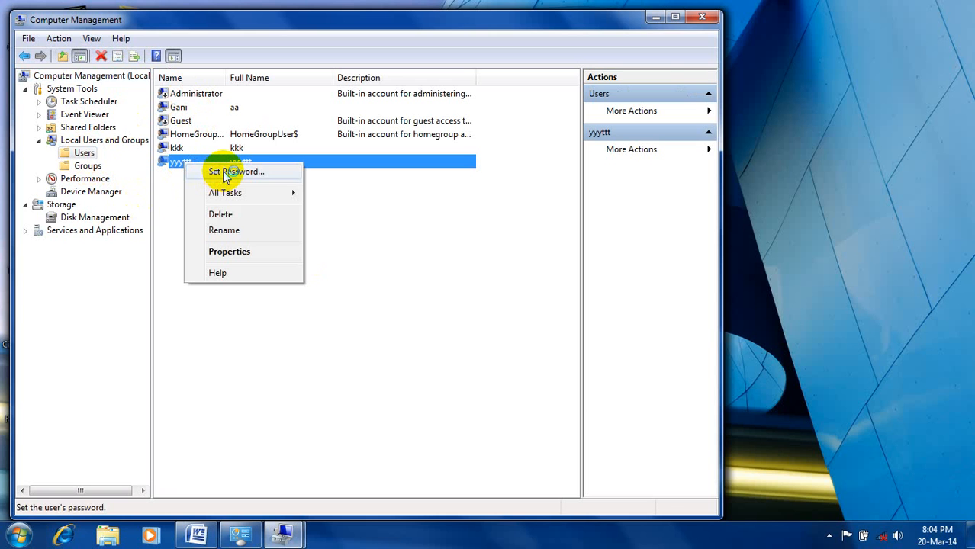
pyautogui.click(237, 252)
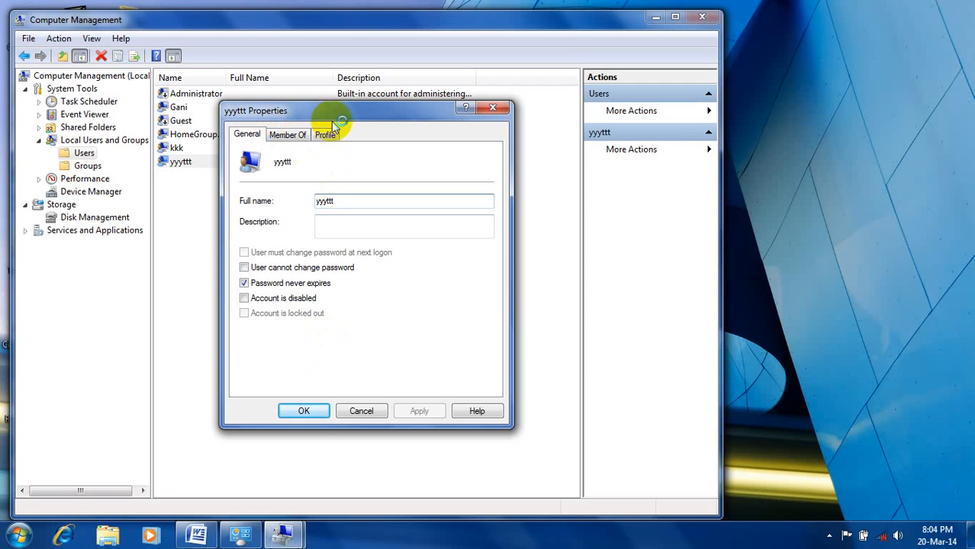
pyautogui.click(371, 415)
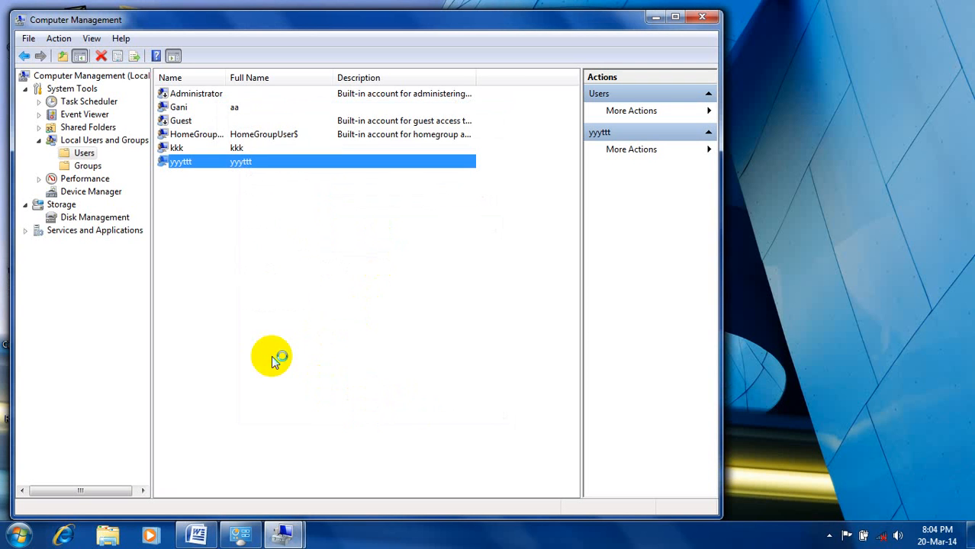
# List the local groups and check the options available for the Groups folder, including New Group
pyautogui.click(98, 169)
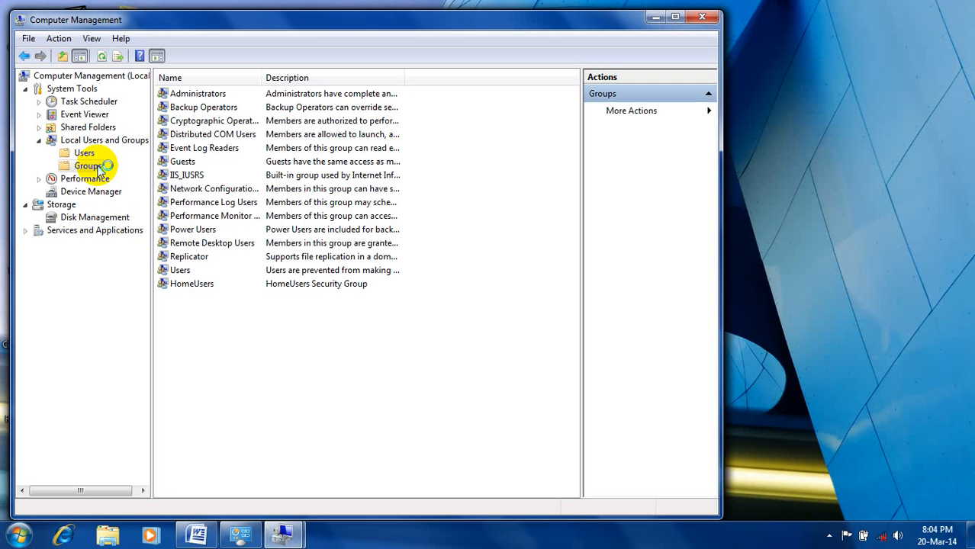
pyautogui.rightClick(99, 167)
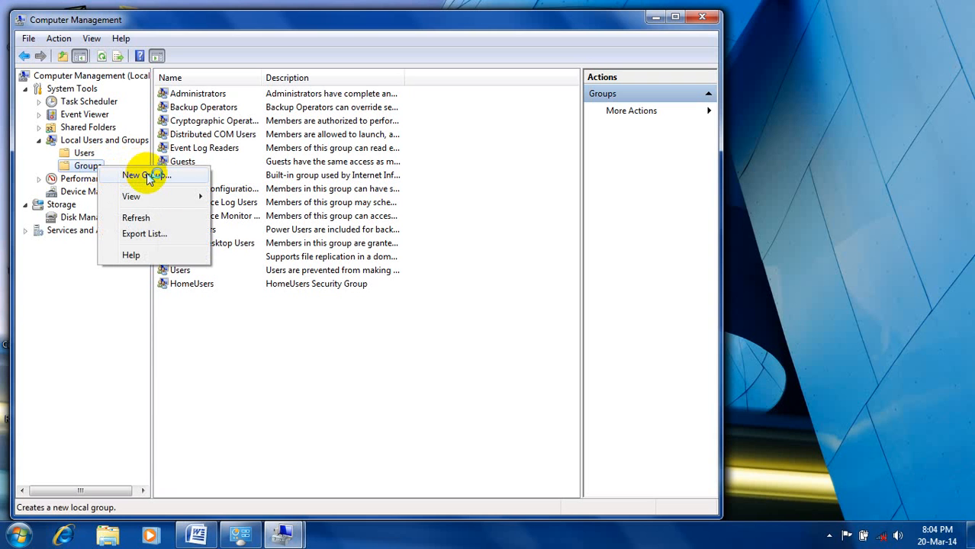
pyautogui.click(88, 170)
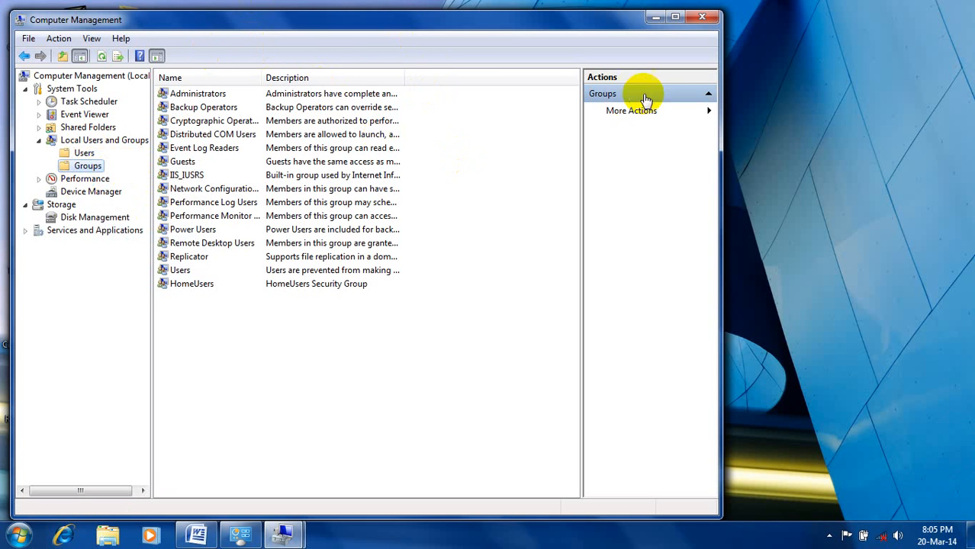
# Close both Computer Management windows and refresh the desktop
pyautogui.click(705, 19)
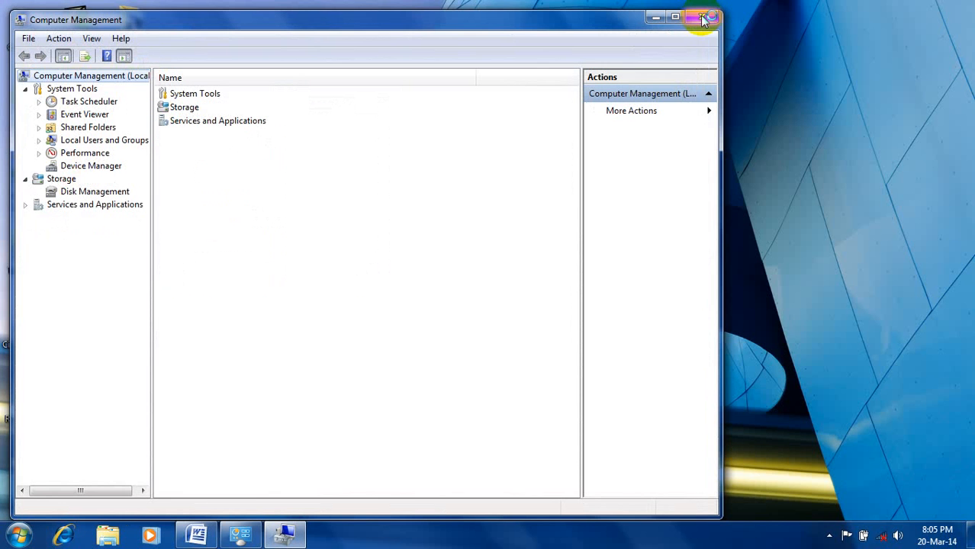
pyautogui.click(705, 19)
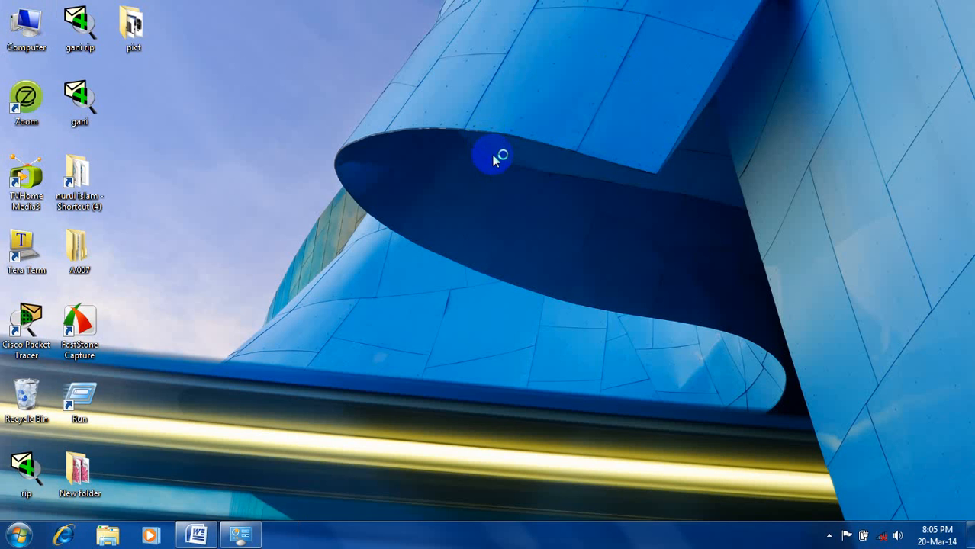
pyautogui.rightClick(483, 143)
pyautogui.click(522, 184)
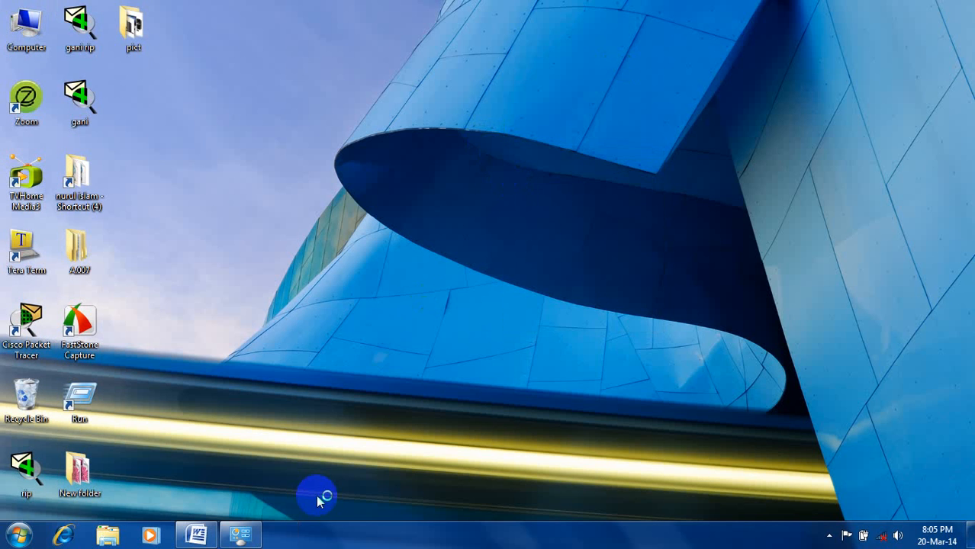
# Restore the Manage Accounts window to review the accounts, close it and refresh the desktop
pyautogui.click(243, 535)
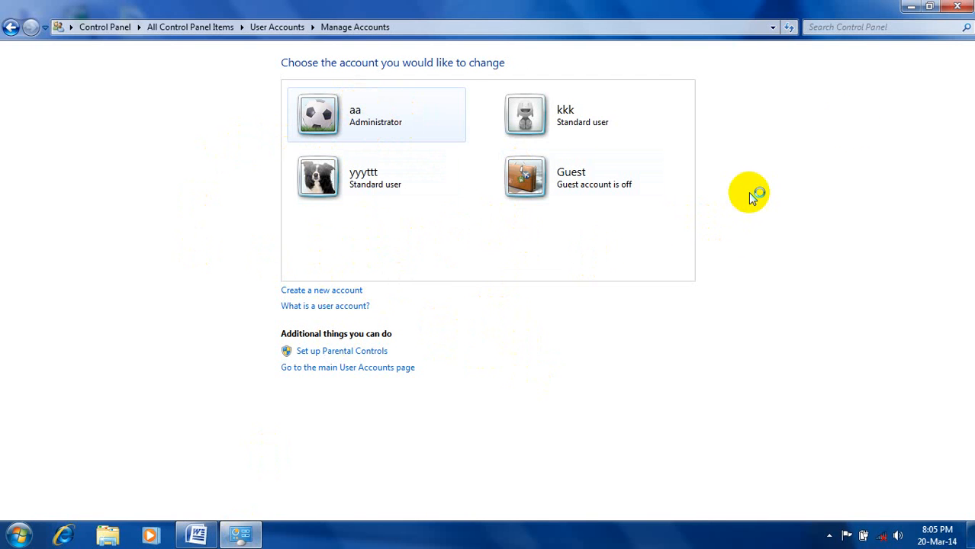
pyautogui.click(959, 8)
pyautogui.rightClick(548, 112)
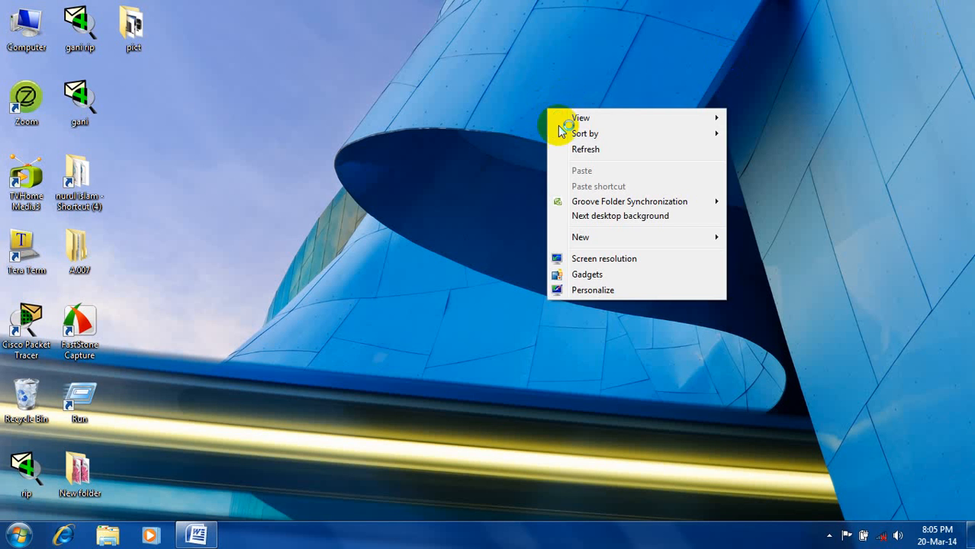
pyautogui.click(581, 151)
pyautogui.rightClick(393, 211)
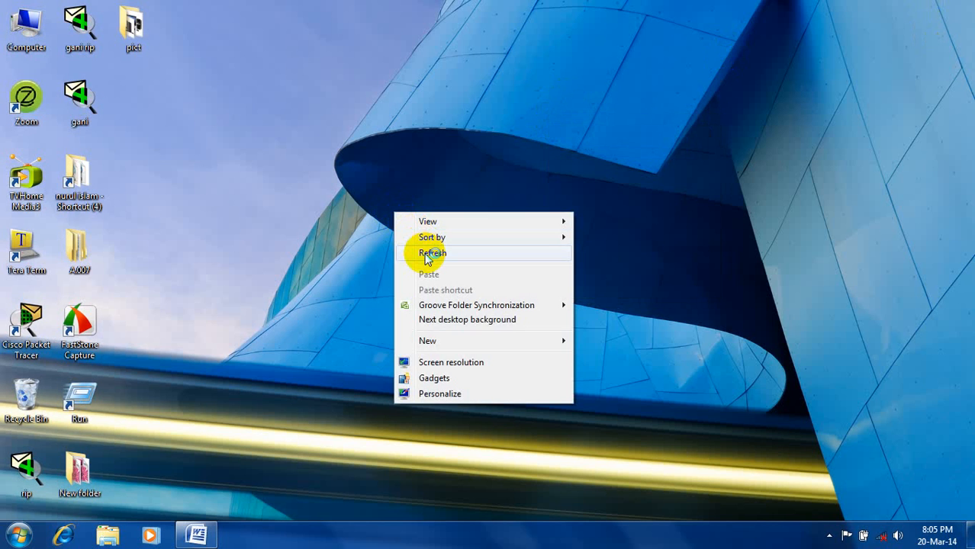
pyautogui.click(427, 257)
# Review the shutdown choices, including Switch user and Log off, and dismiss them without choosing any
pyautogui.click(19, 535)
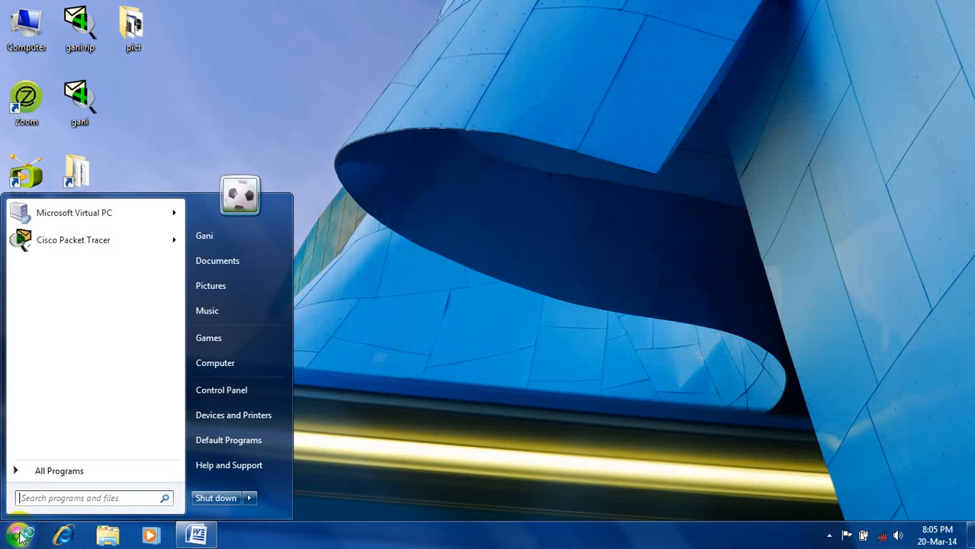
pyautogui.click(252, 498)
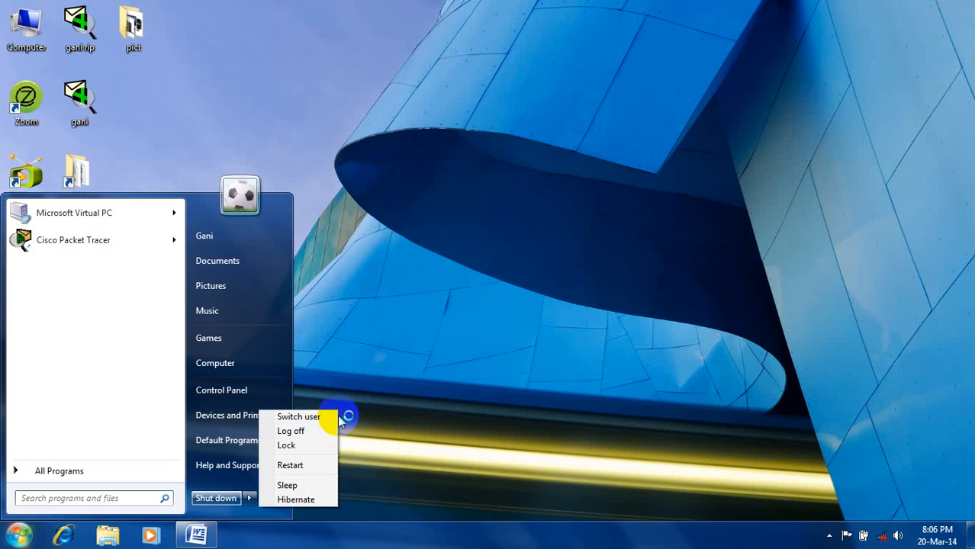
pyautogui.click(389, 362)
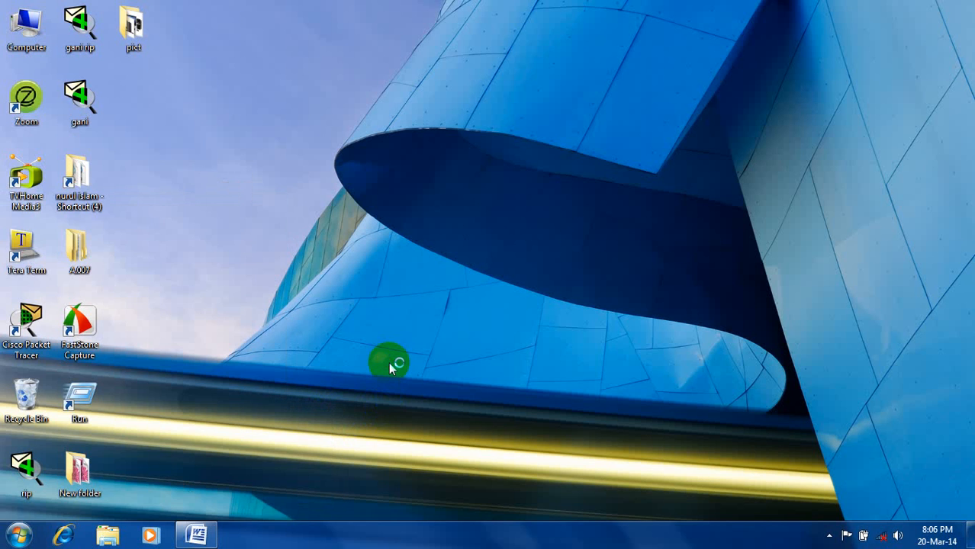
# Refresh the desktop twice
pyautogui.rightClick(388, 361)
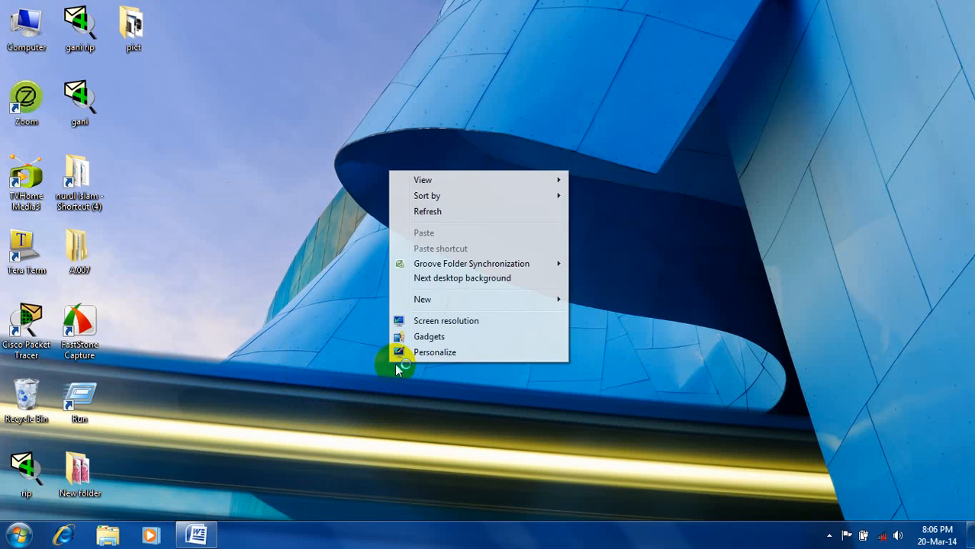
pyautogui.click(437, 218)
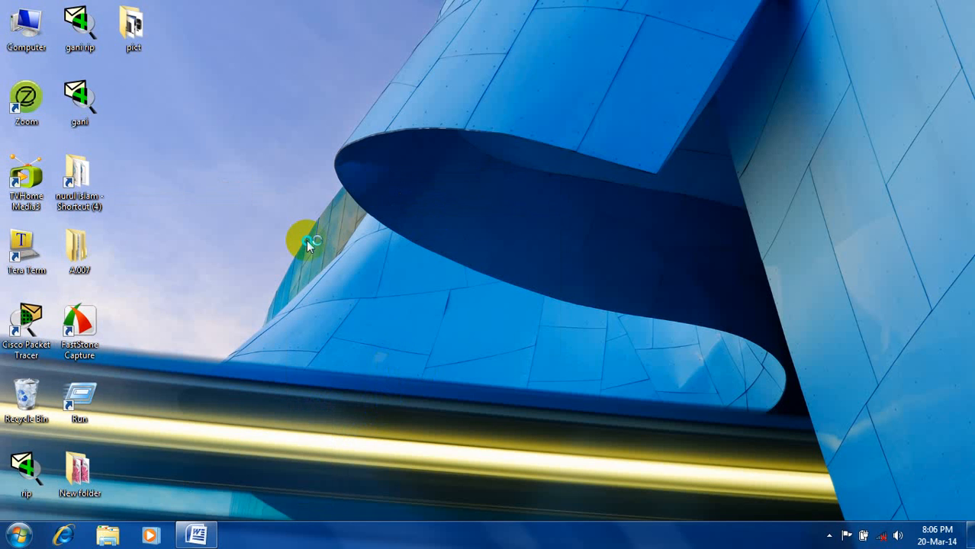
pyautogui.rightClick(306, 240)
pyautogui.click(339, 282)
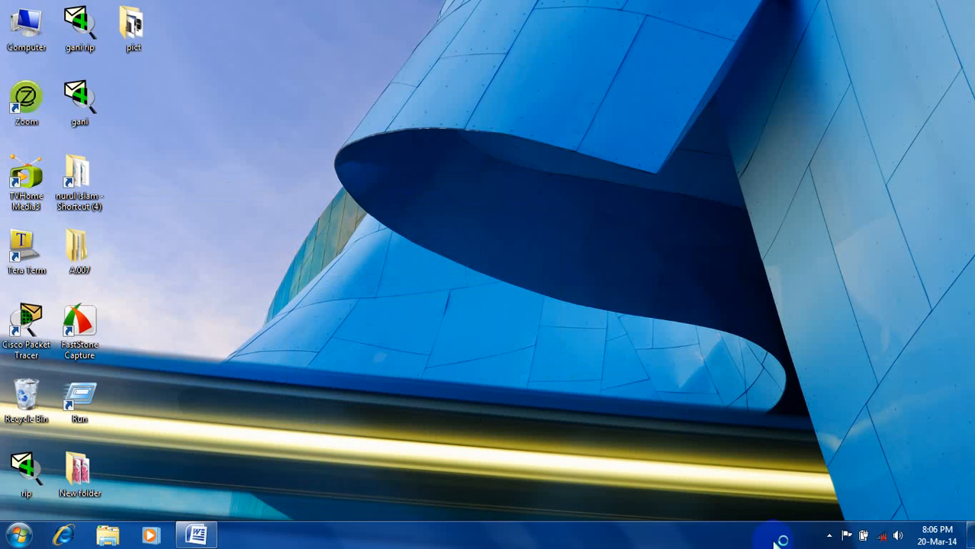